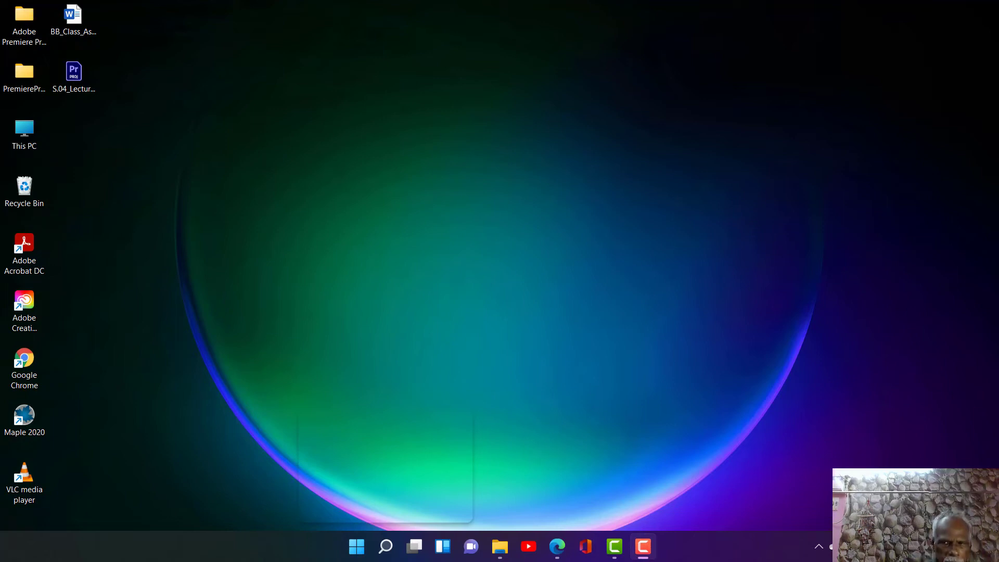
- Show the Quick Settings output device list with Realtek and BLUE Yeti PRO speakers
key(super+a)
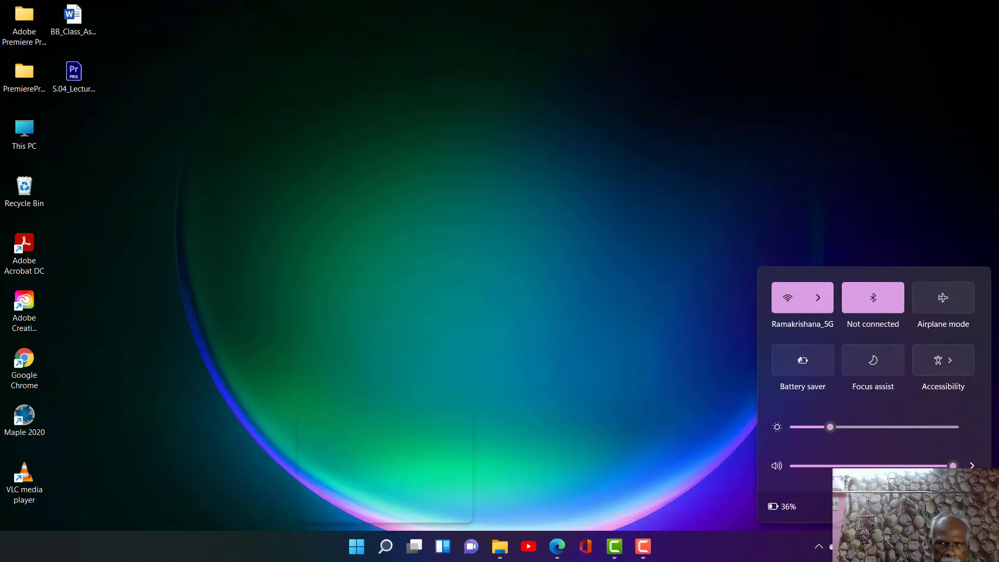
click(972, 465)
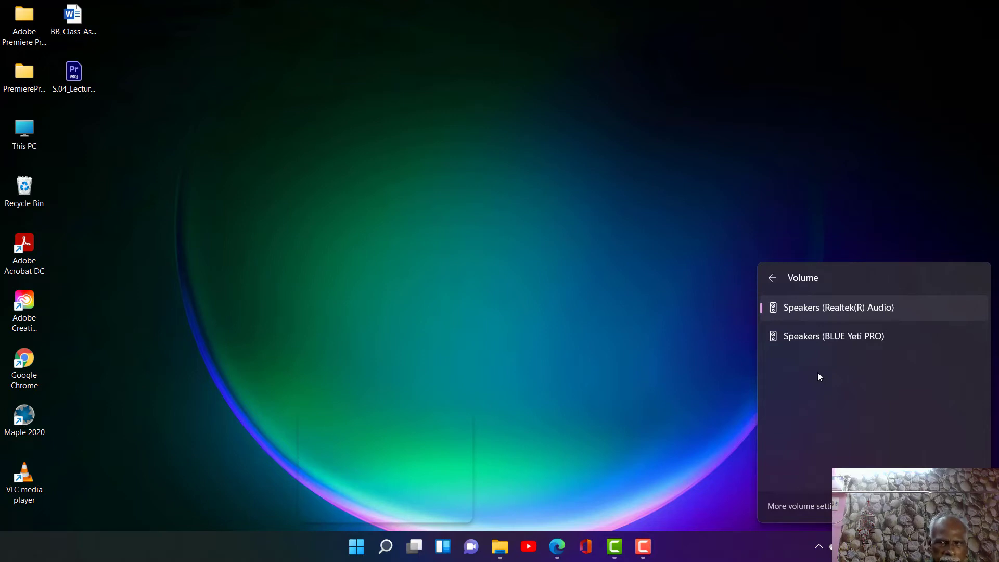
- Close the device list and open Sound settings from a Windows Search for 'sound settings'
click(694, 398)
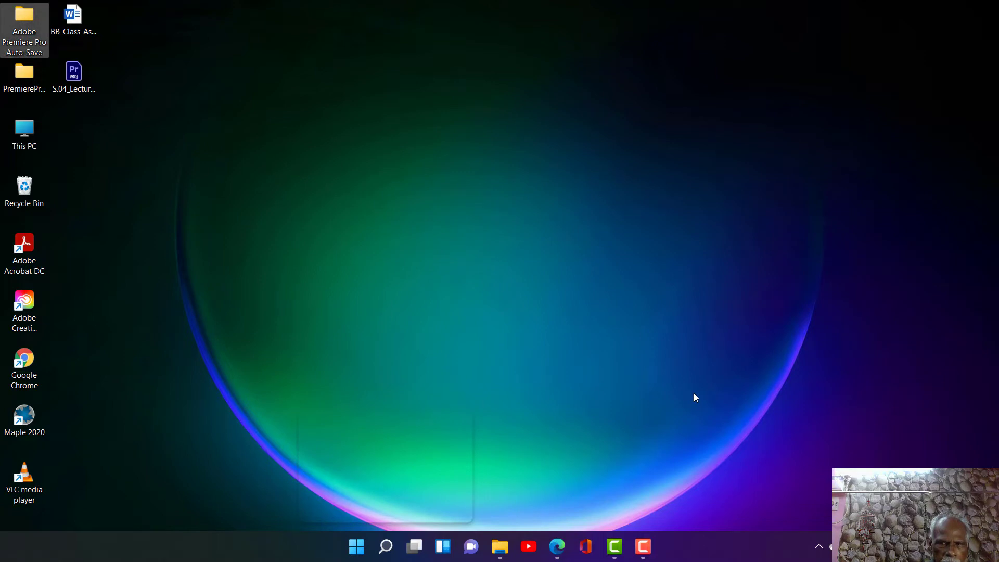
click(385, 547)
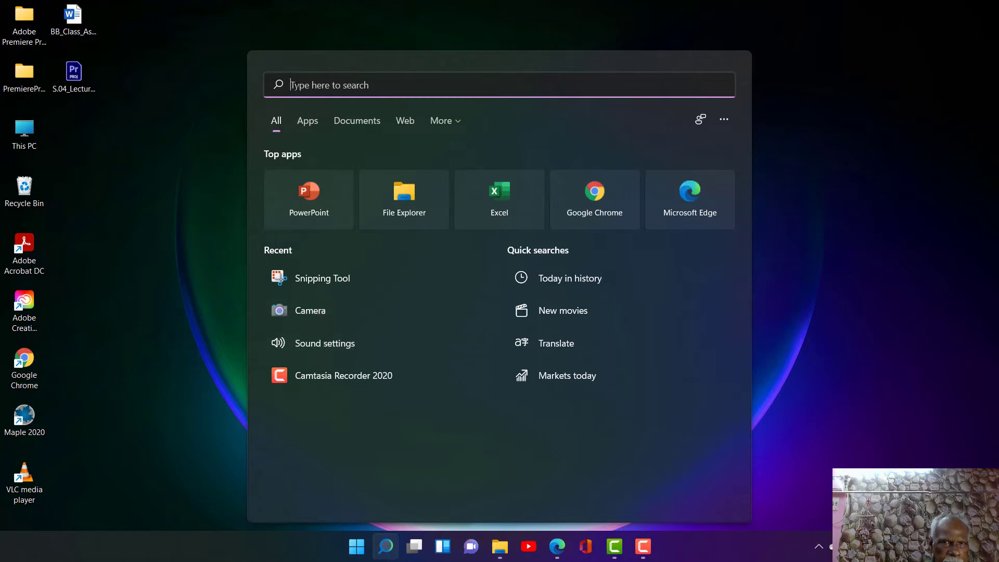
text(sound settings)
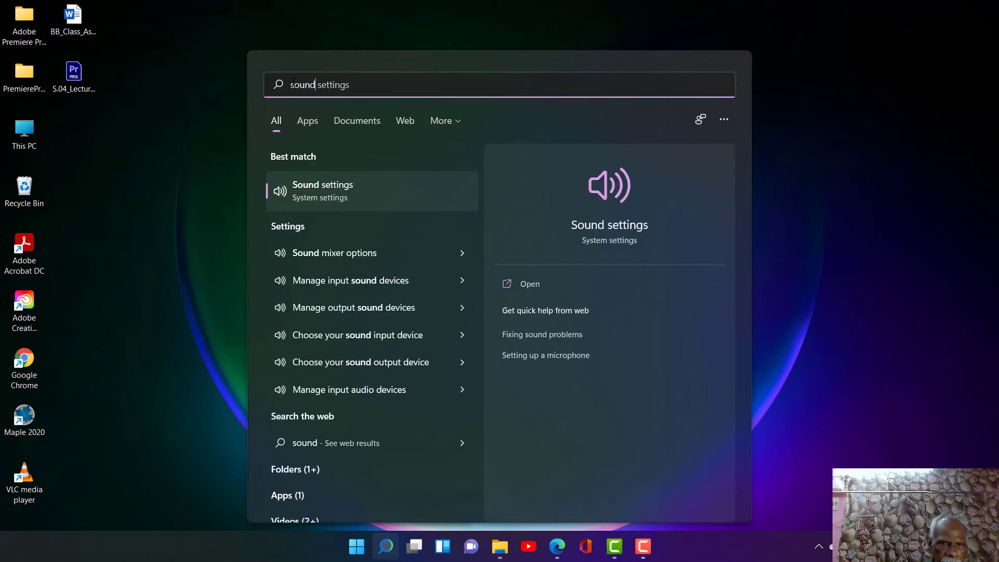
key(Return)
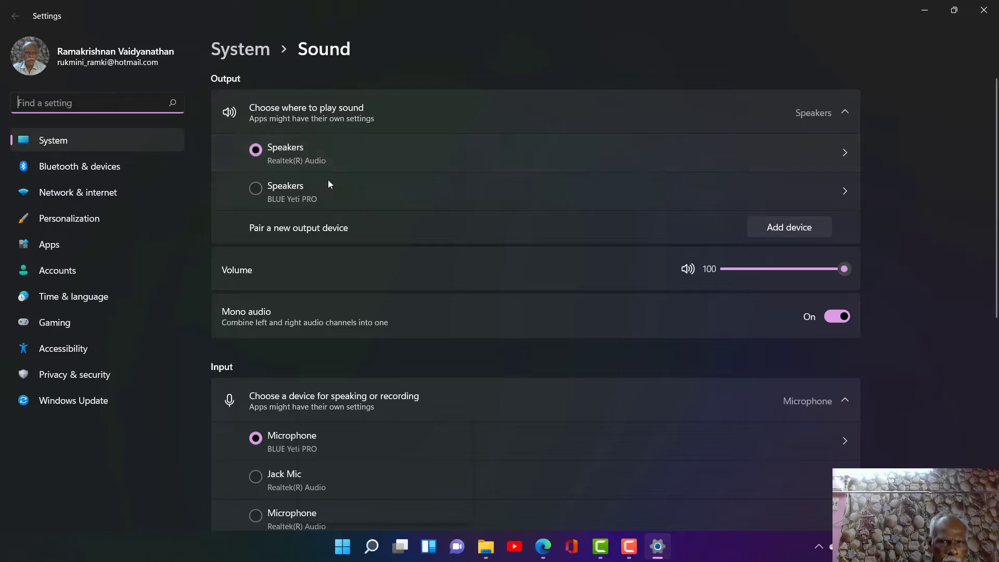
scroll(371, 236, down, 3)
scroll(370, 237, down, 3)
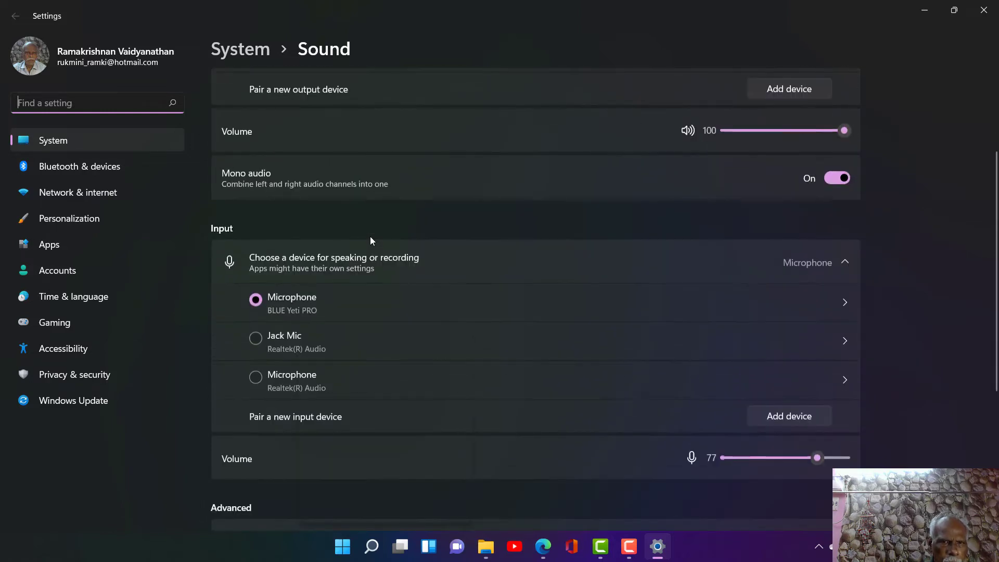
scroll(370, 237, down, 3)
scroll(371, 240, down, 3)
scroll(371, 240, down, 1)
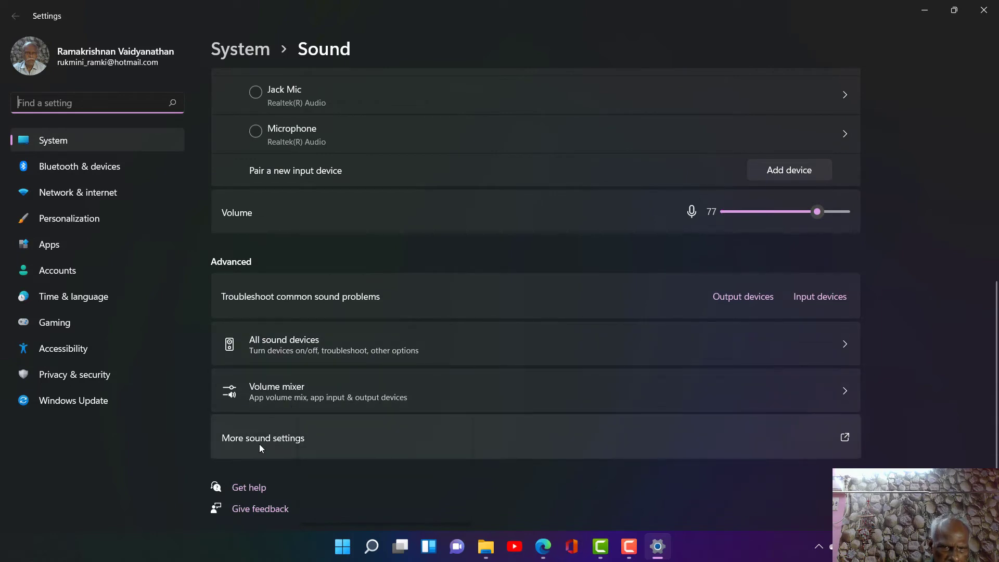
- Open More sound settings and inspect the BLUE Yeti PRO microphone on the Recording tab
click(847, 436)
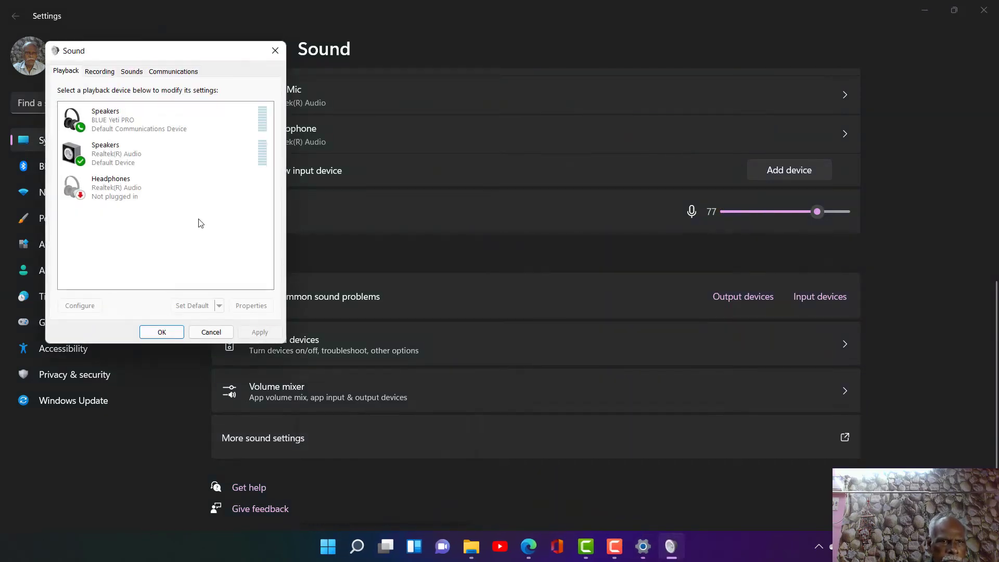
click(99, 71)
click(109, 120)
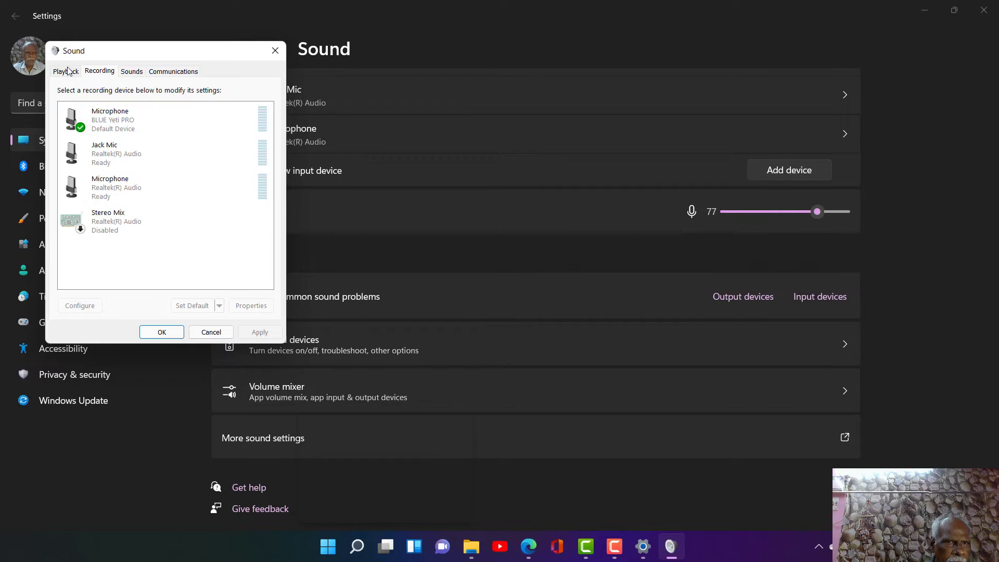
- Back on the Playback tab, highlight the Speakers BLUE Yeti PRO entry
click(66, 72)
click(106, 119)
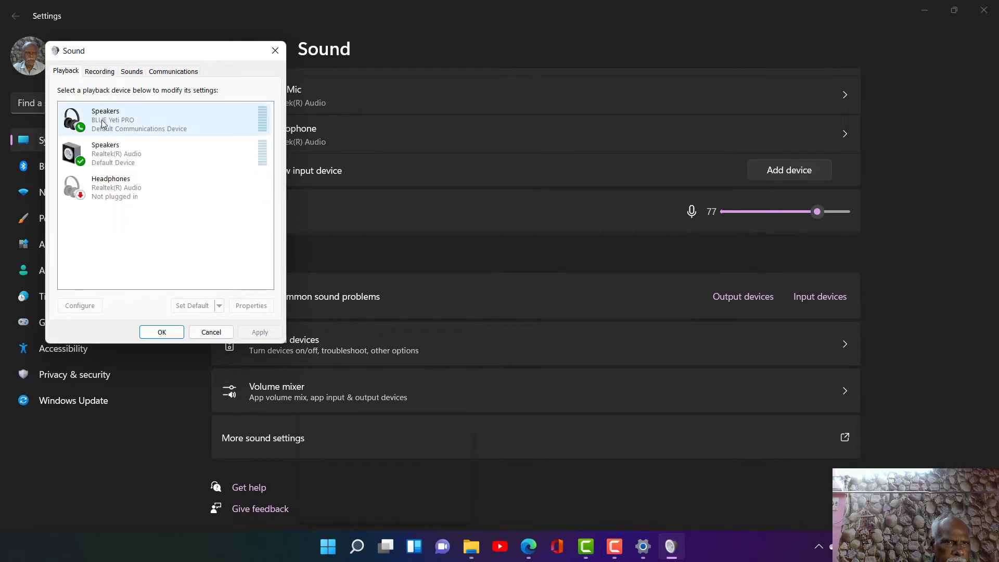
click(131, 125)
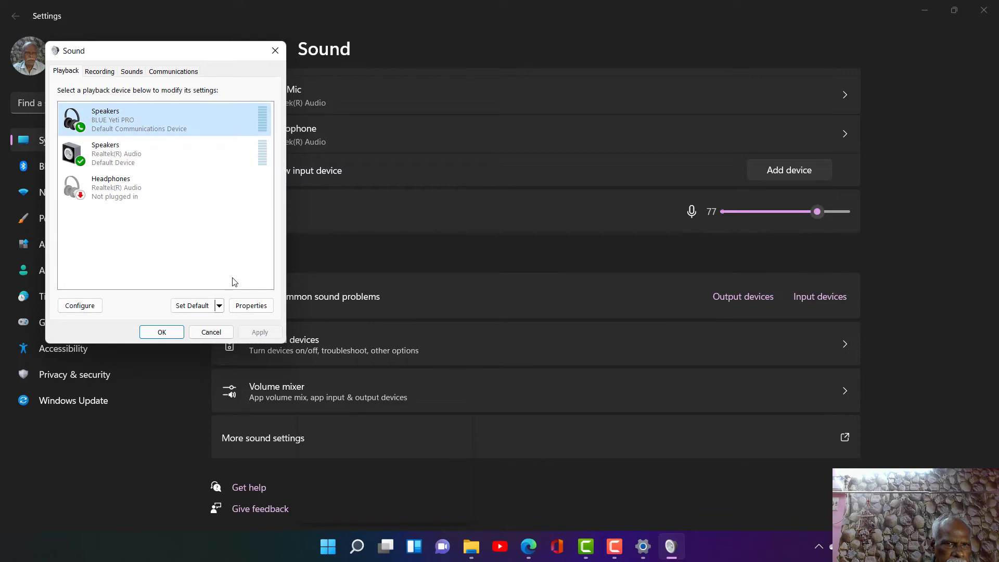
- Review the BLUE Yeti PRO speakers' Properties, including level 50 on Levels, then close them
click(250, 305)
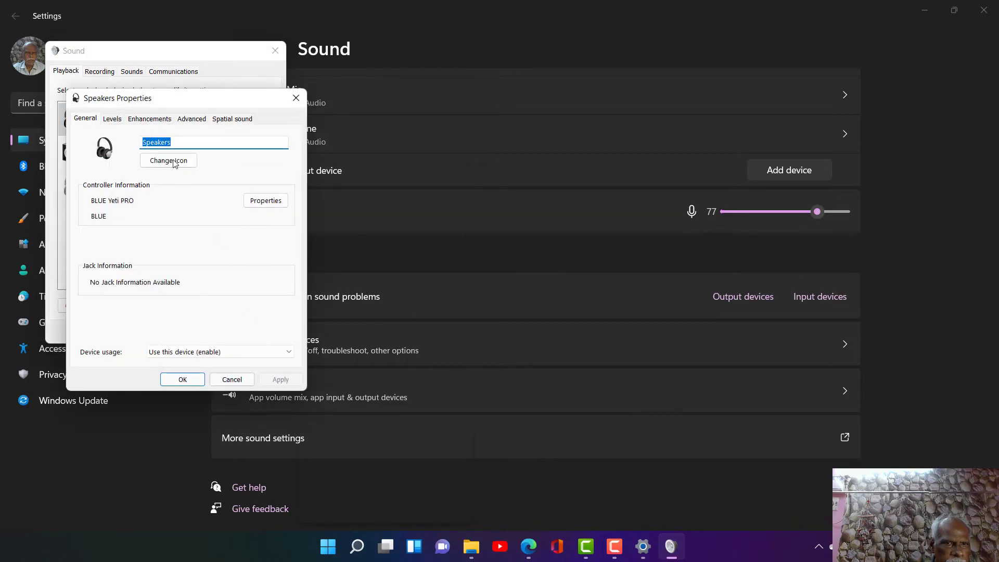
click(111, 119)
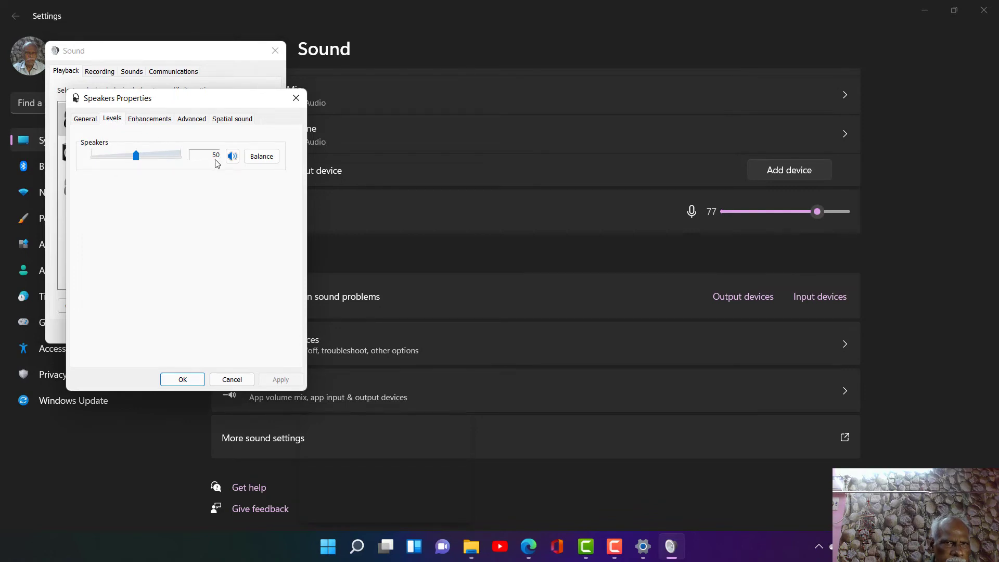
click(296, 97)
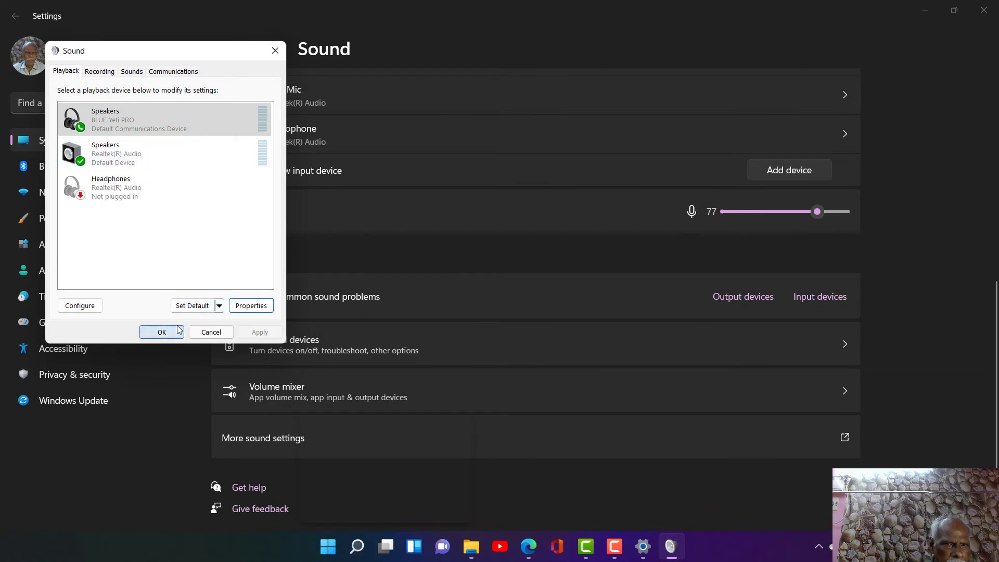
- Close the Sound dialog to return to Sound settings showing BLUE Yeti PRO output at volume 50
click(163, 332)
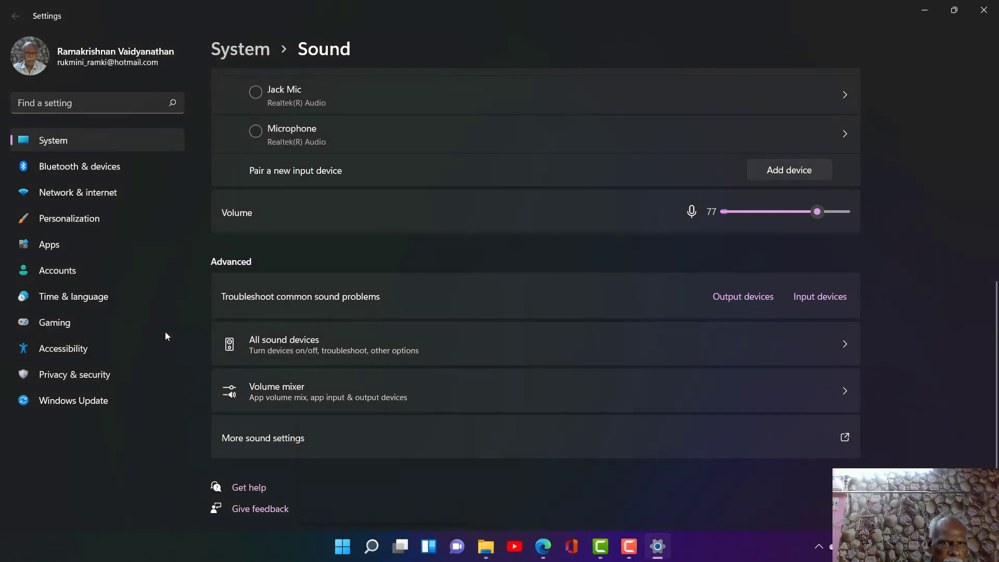
scroll(290, 107, up, 8)
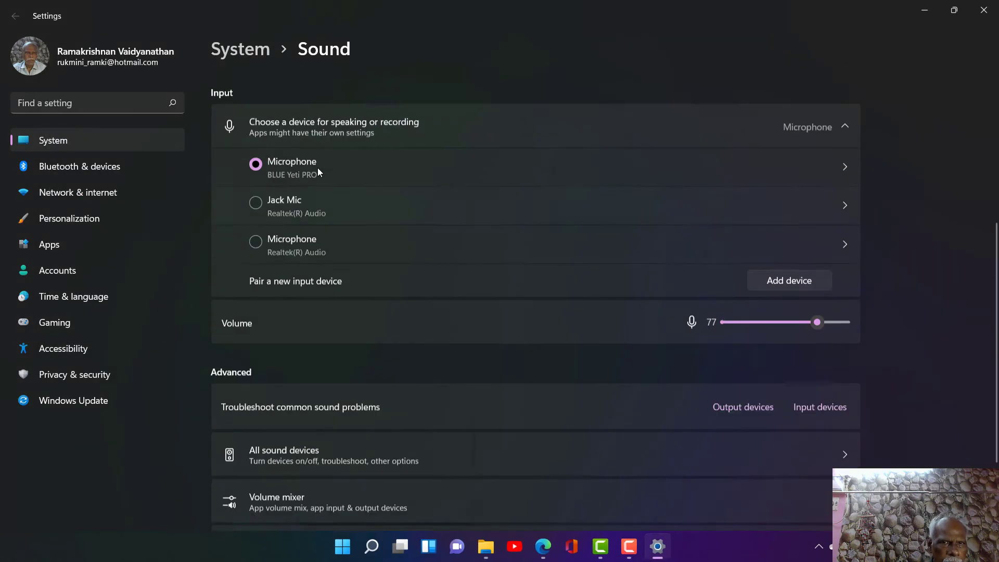
scroll(317, 168, up, 5)
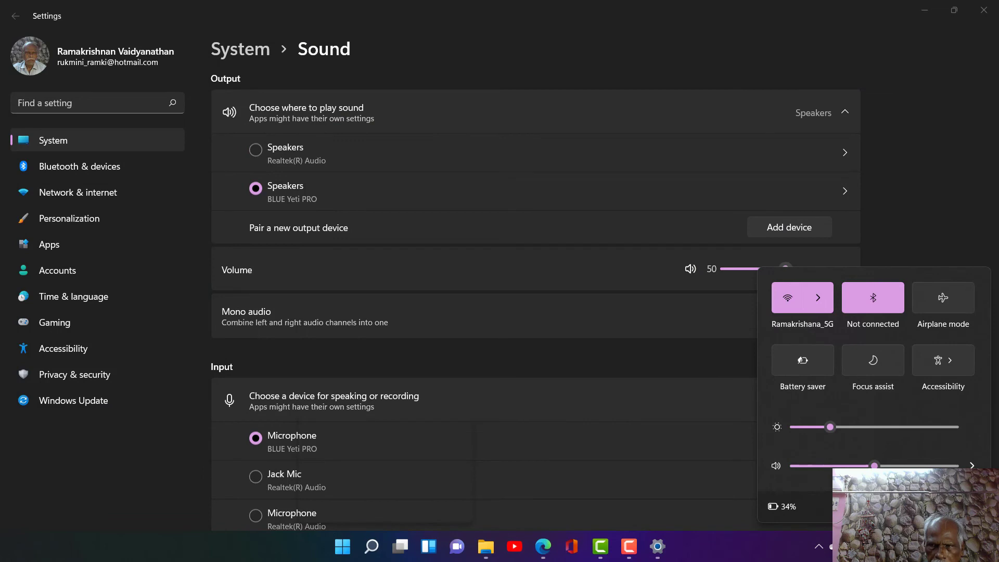
- Choose Speakers (BLUE Yeti PRO) instead of Realtek in the Quick Settings volume device list
click(973, 465)
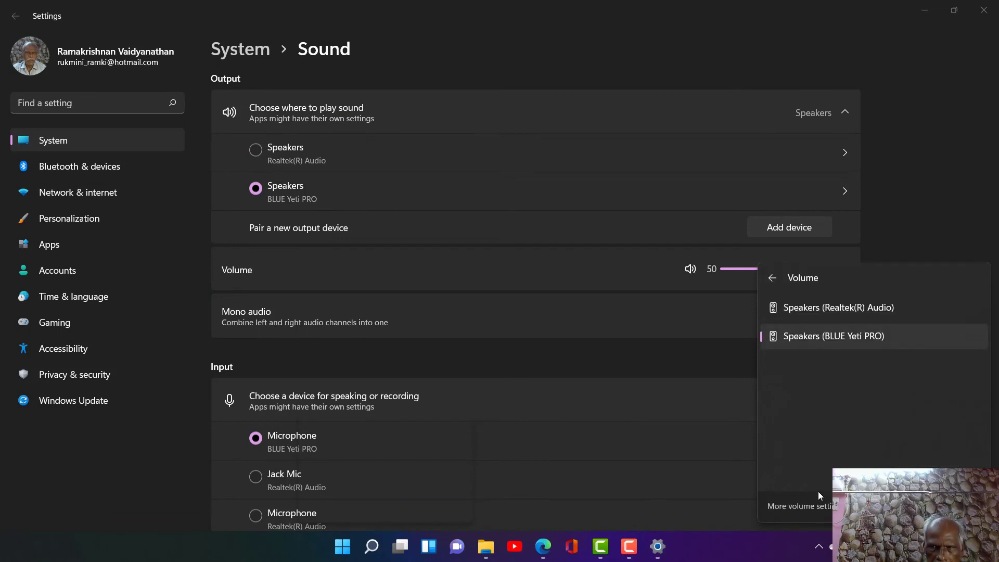
click(768, 337)
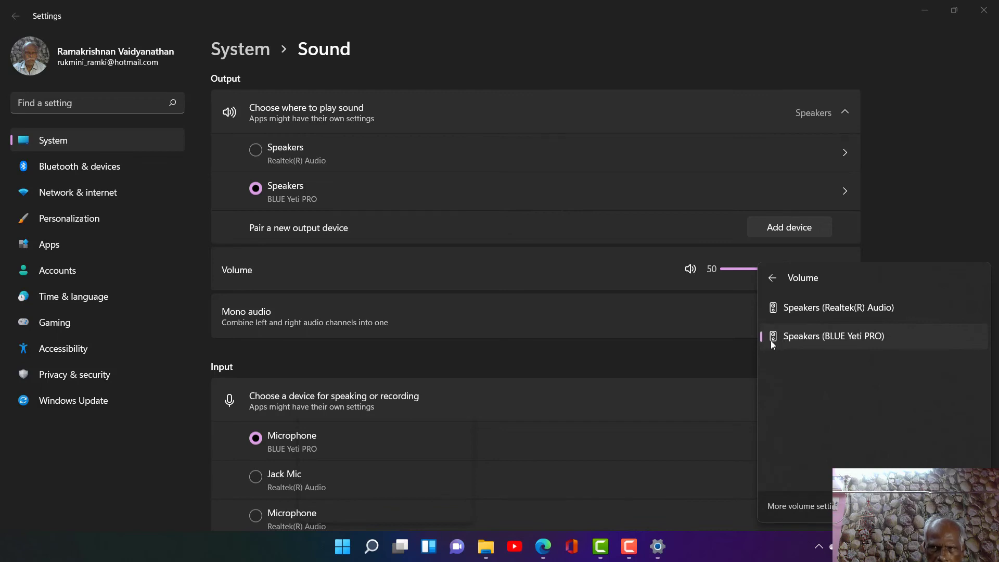